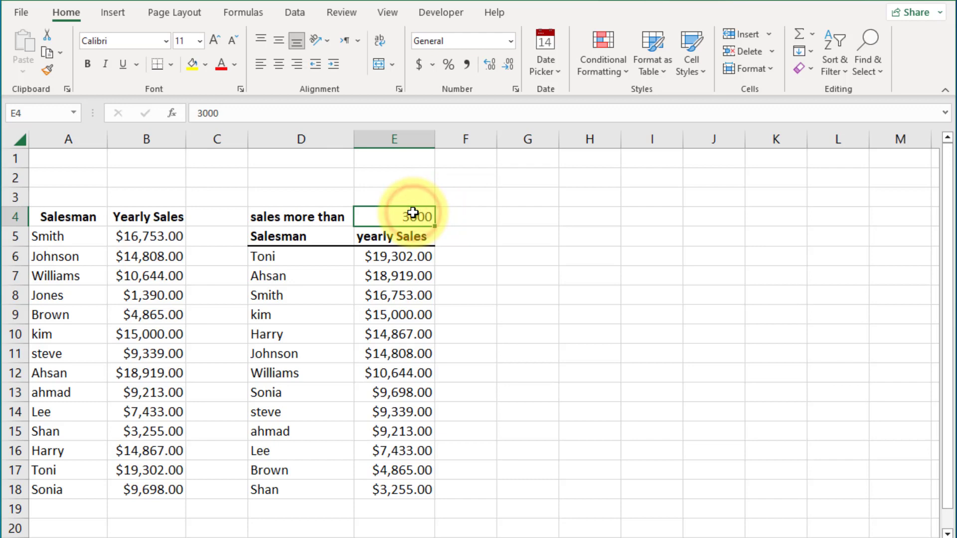
Step: Set the "sales more than" threshold in cell E4 to 800
{"action": "type", "text": "800"}
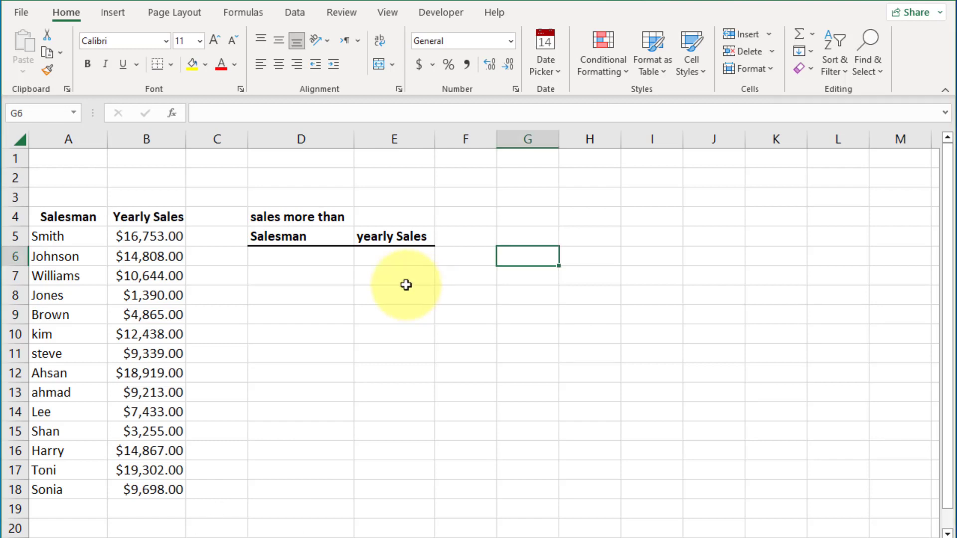
{"action": "left_click_drag", "start_coordinate": [46, 200], "coordinate": [188, 491]}
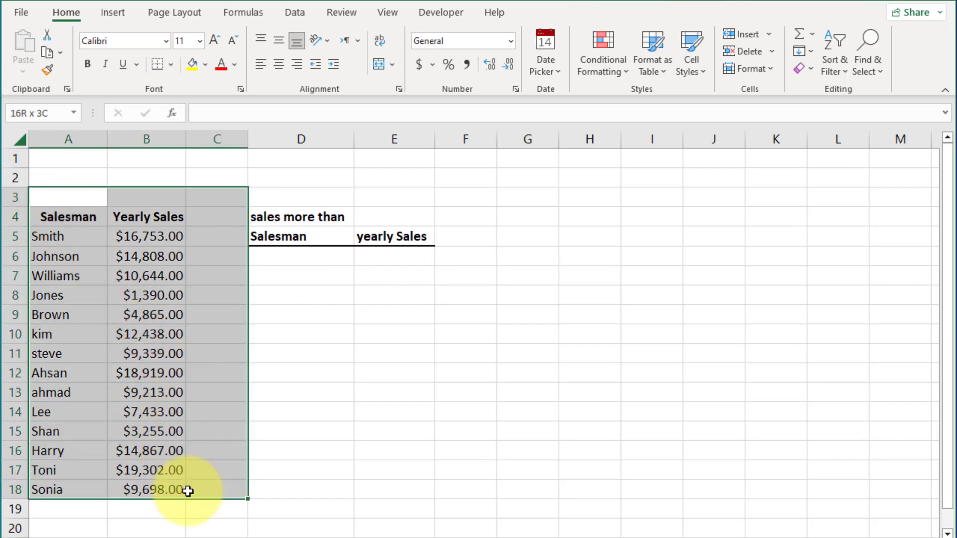
{"action": "left_click", "coordinate": [338, 394]}
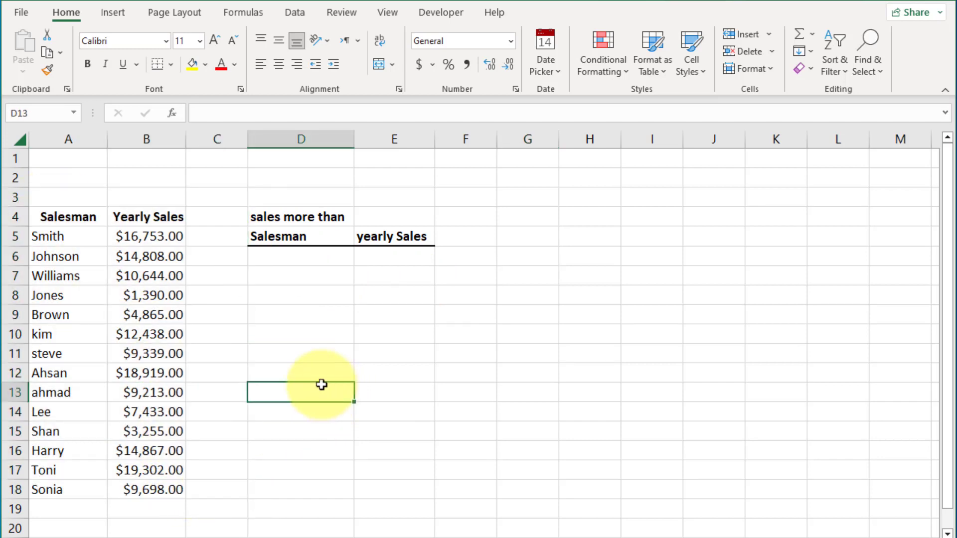
{"action": "left_click_drag", "start_coordinate": [36, 214], "coordinate": [139, 507]}
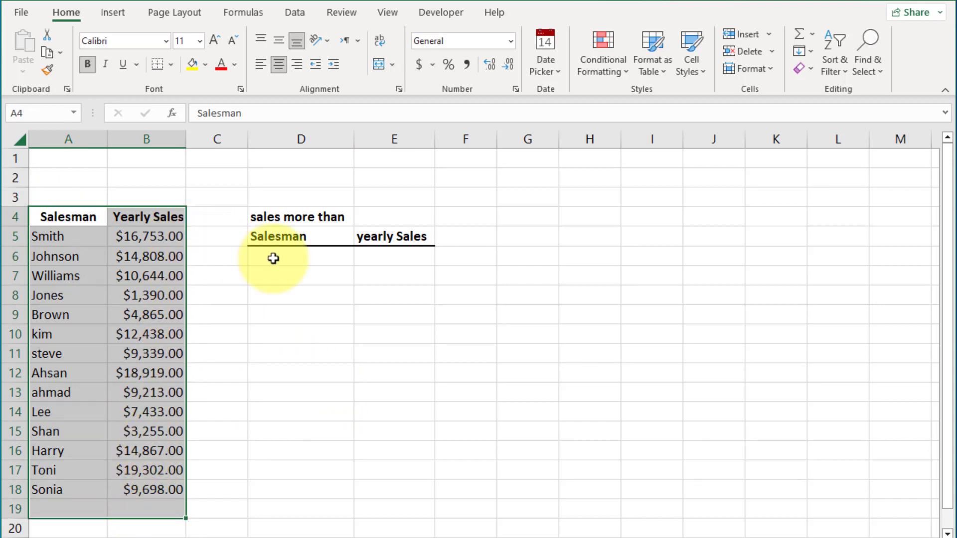
{"action": "left_click", "coordinate": [402, 292]}
{"action": "left_click", "coordinate": [47, 216]}
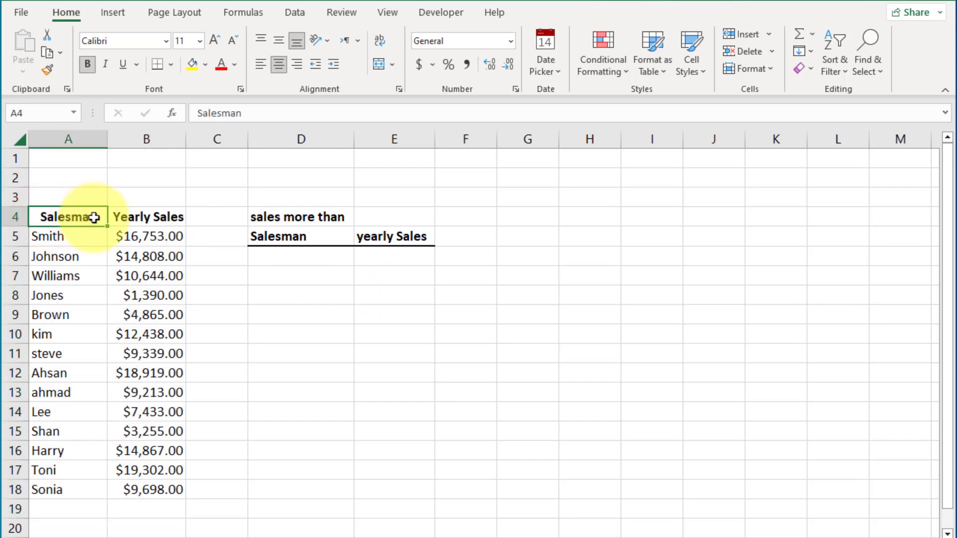
Step: Enter 12000 as the "sales more than" threshold in cell E4
{"action": "left_click", "coordinate": [366, 215]}
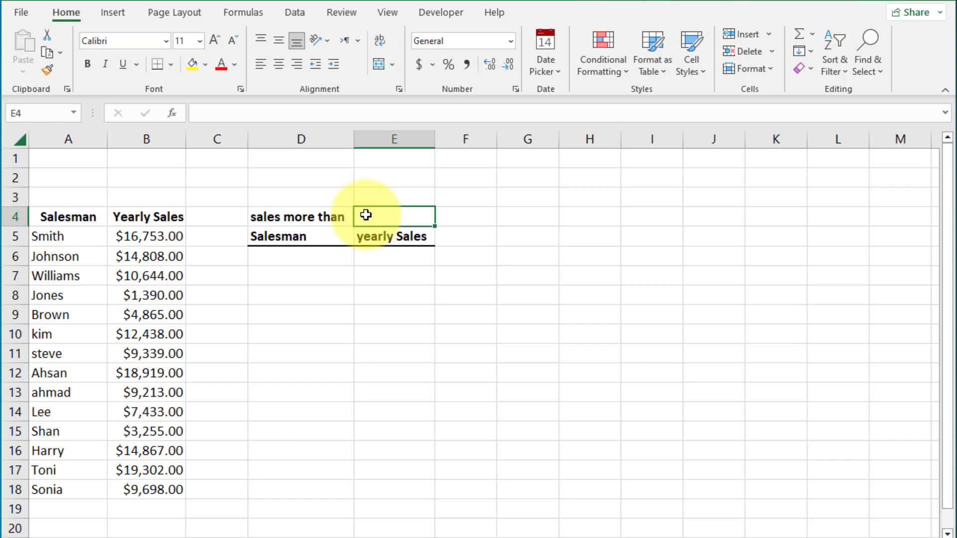
{"action": "type", "text": "12000"}
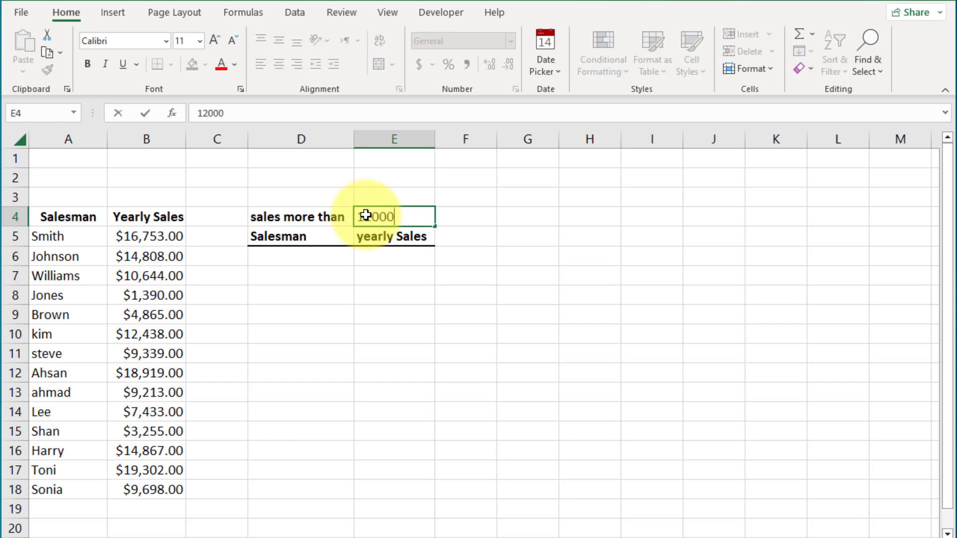
{"action": "key", "text": "Return"}
{"action": "key", "text": "Return"}
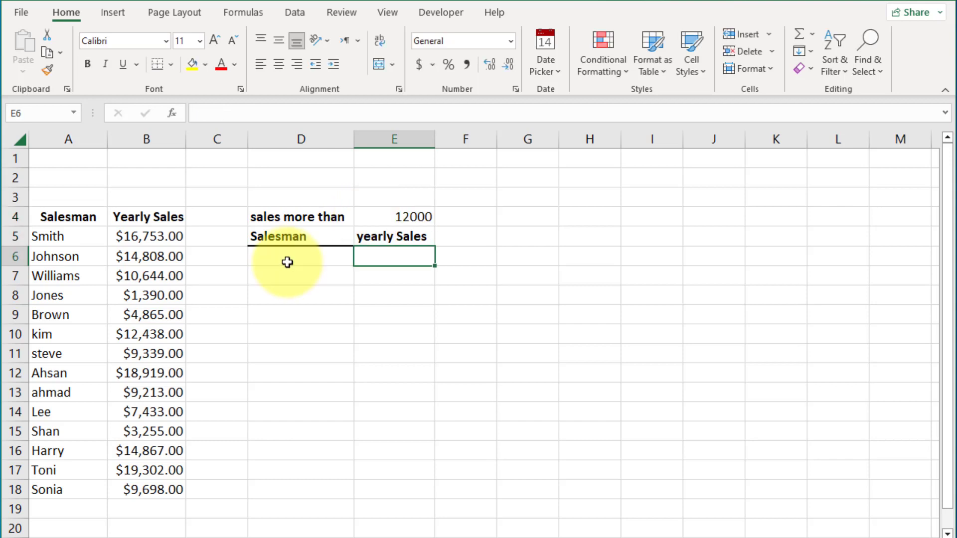
Step: Enter the formula =FILTER(A5:B18,B5:B18>E4) in cell D6 to extract the salesmen whose yearly sales exceed the threshold
{"action": "left_click", "coordinate": [287, 259]}
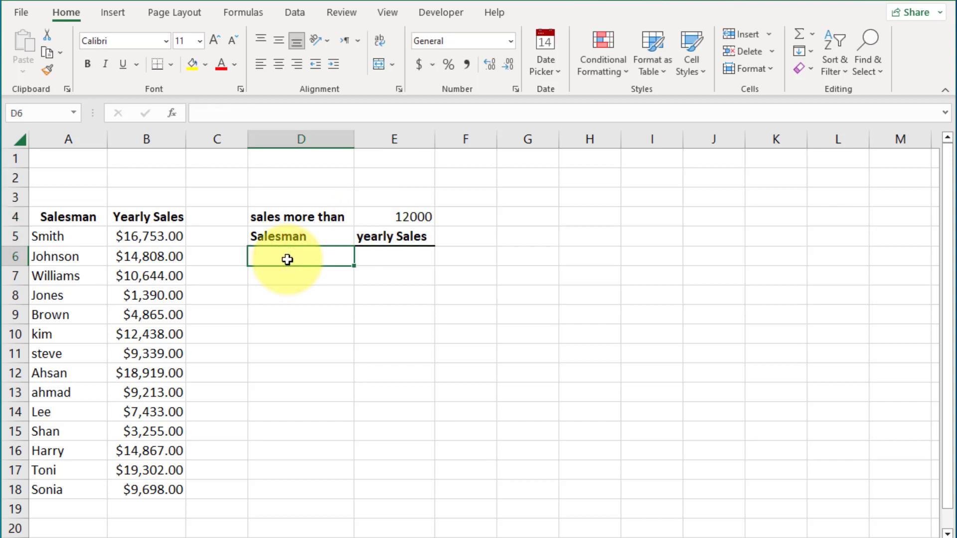
{"action": "type", "text": "="}
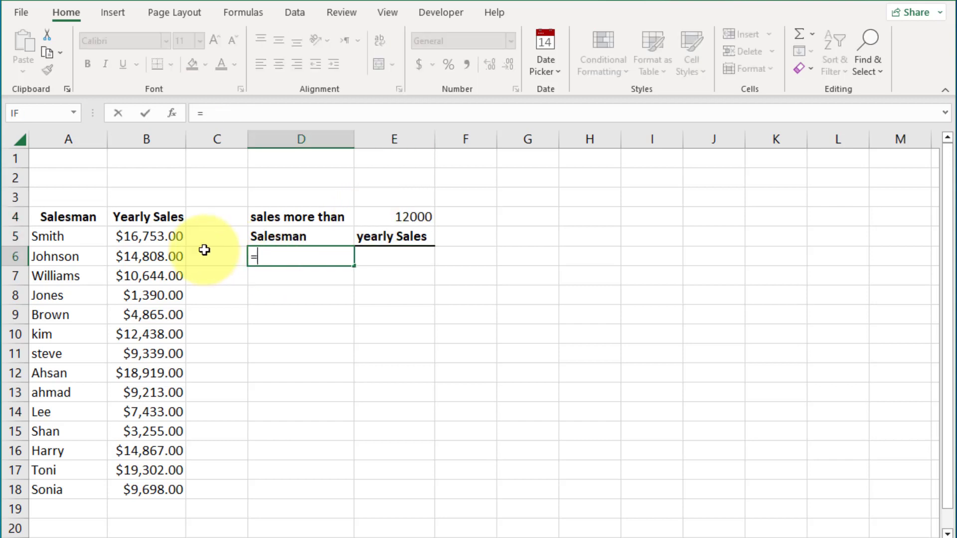
{"action": "type", "text": "fil"}
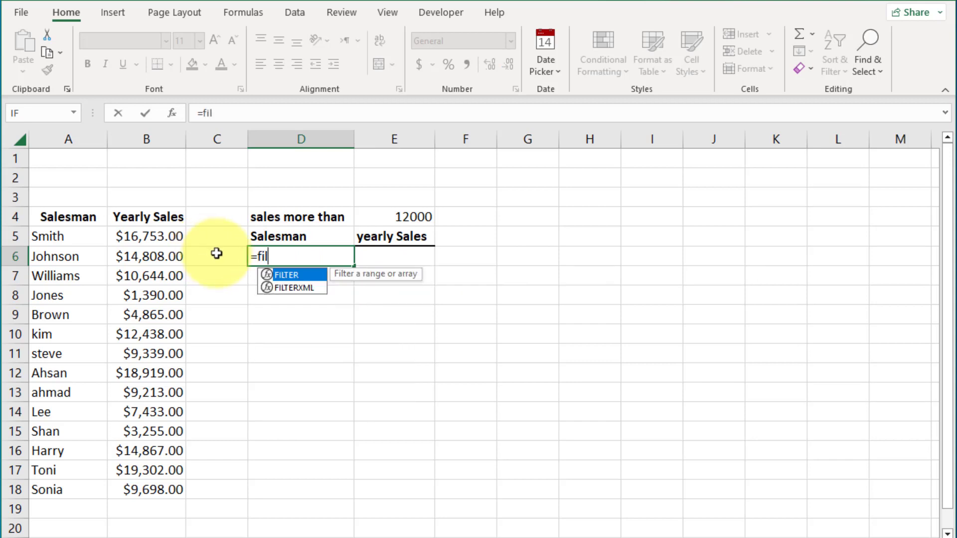
{"action": "double_click", "coordinate": [291, 274]}
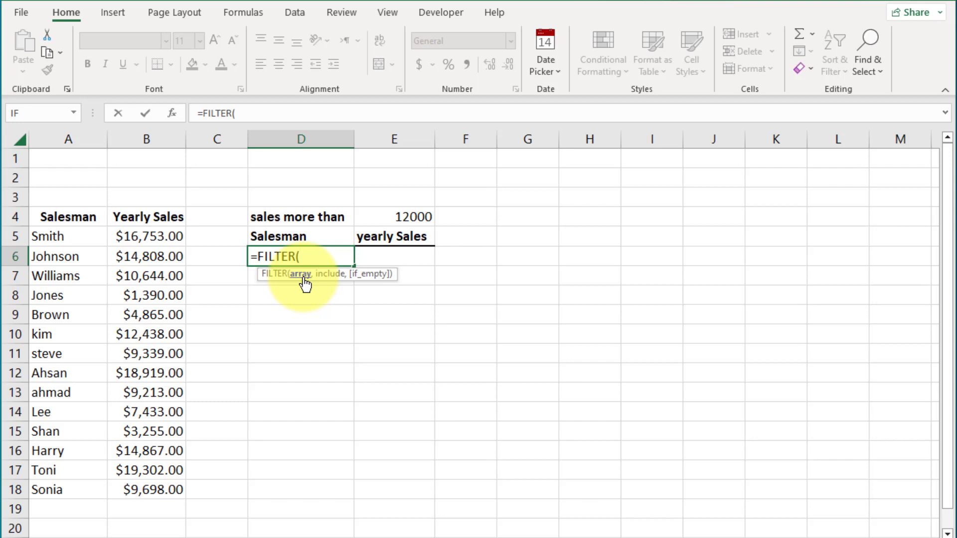
{"action": "left_click_drag", "start_coordinate": [47, 237], "coordinate": [171, 490]}
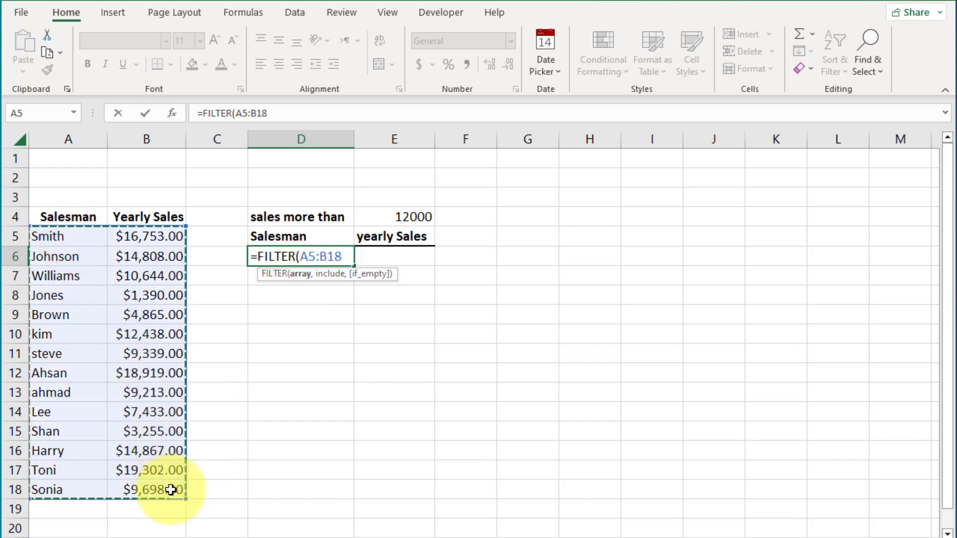
{"action": "type", "text": ","}
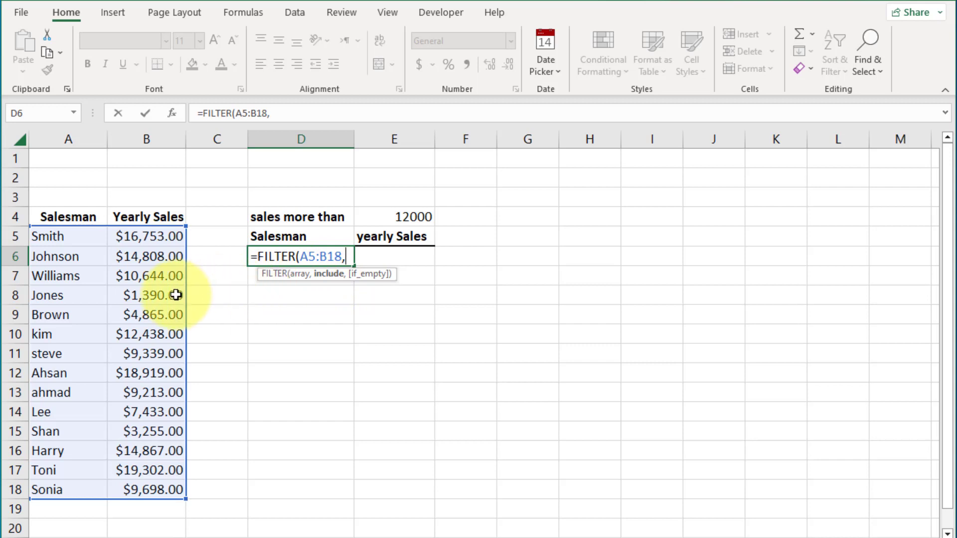
{"action": "left_click_drag", "start_coordinate": [143, 235], "coordinate": [149, 491]}
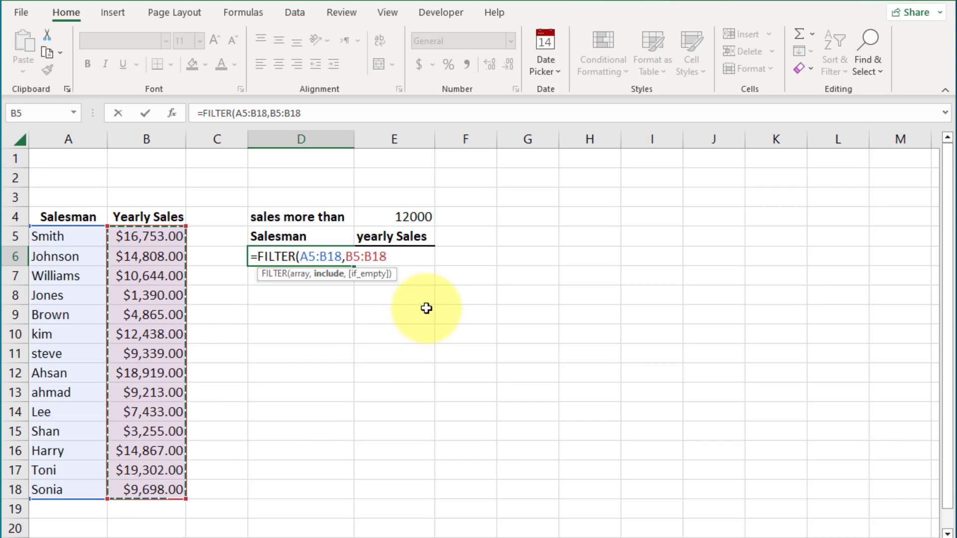
{"action": "type", "text": ">"}
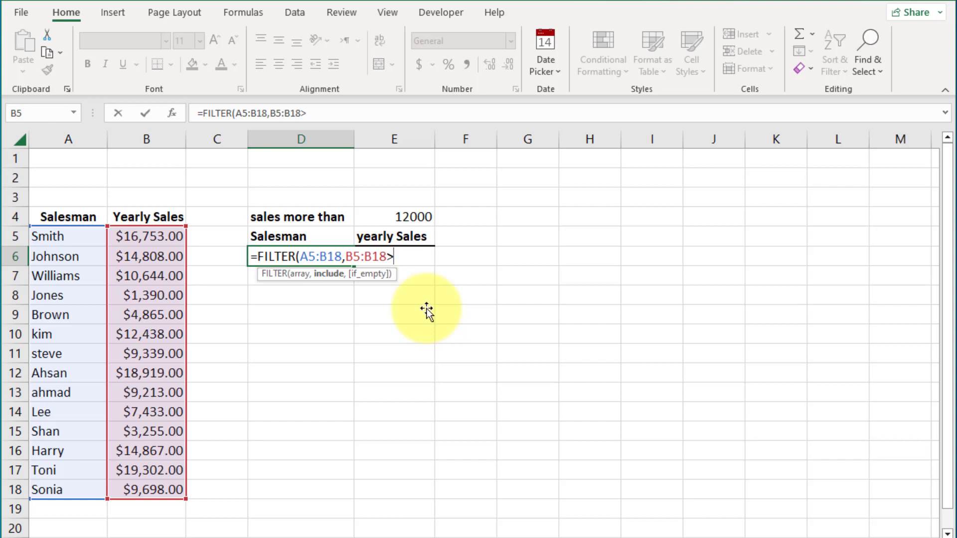
{"action": "left_click", "coordinate": [374, 215]}
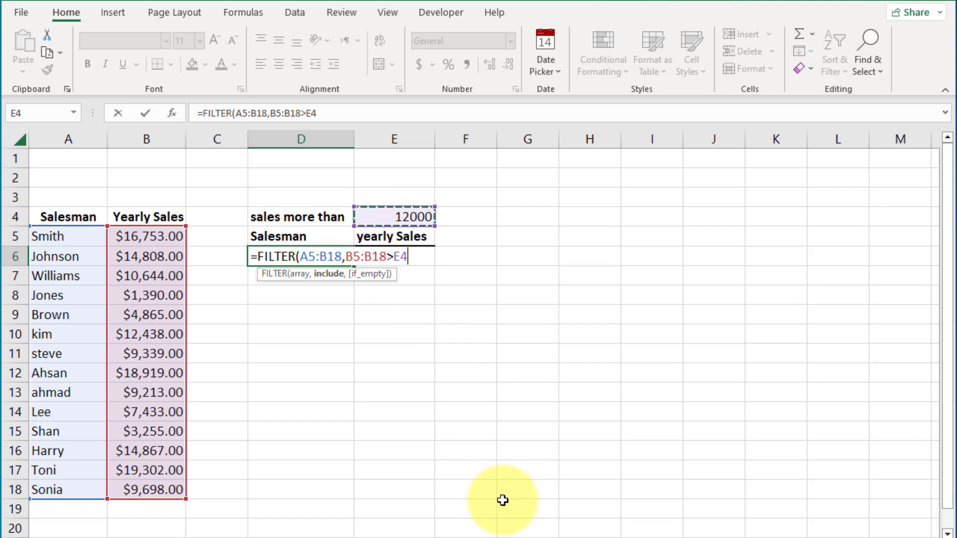
{"action": "type", "text": ")"}
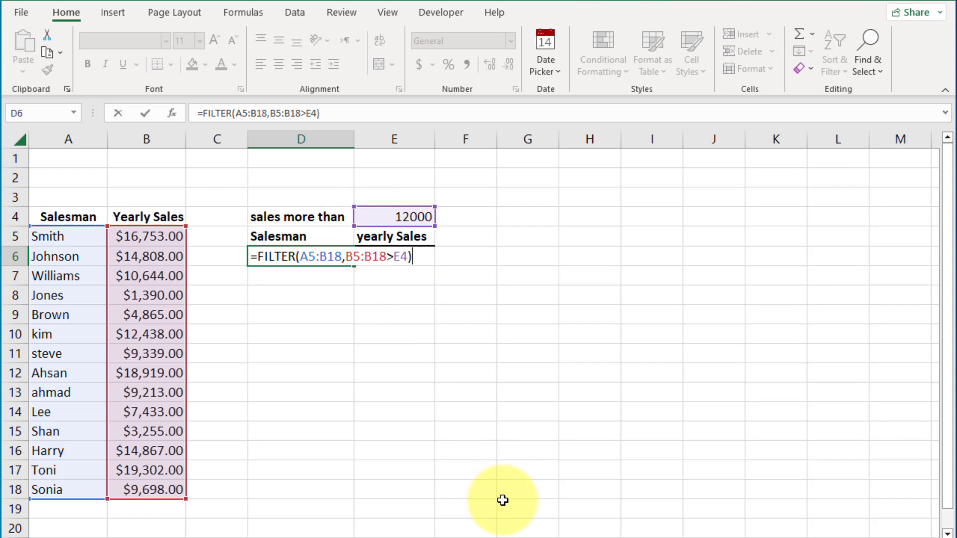
{"action": "key", "text": "Return"}
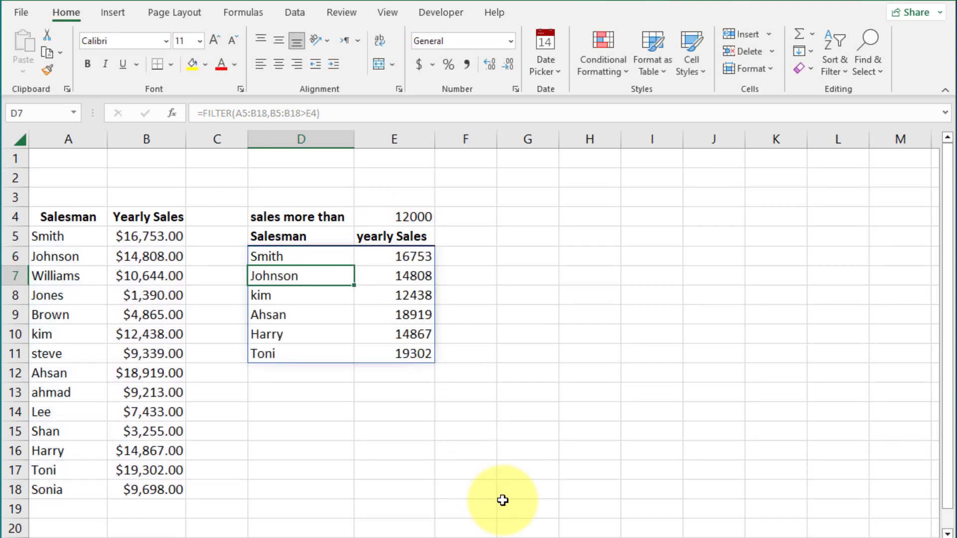
{"action": "left_click", "coordinate": [389, 426]}
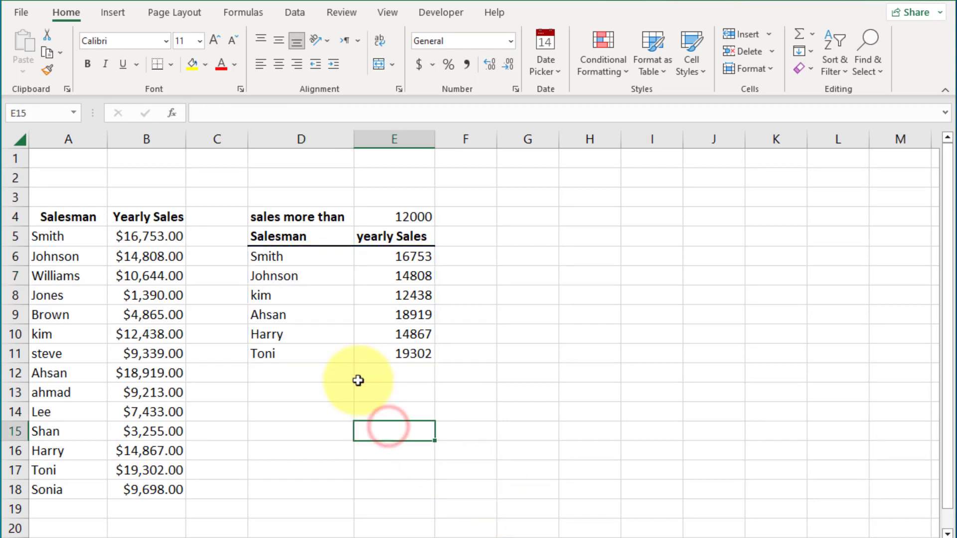
{"action": "left_click_drag", "start_coordinate": [274, 255], "coordinate": [436, 351]}
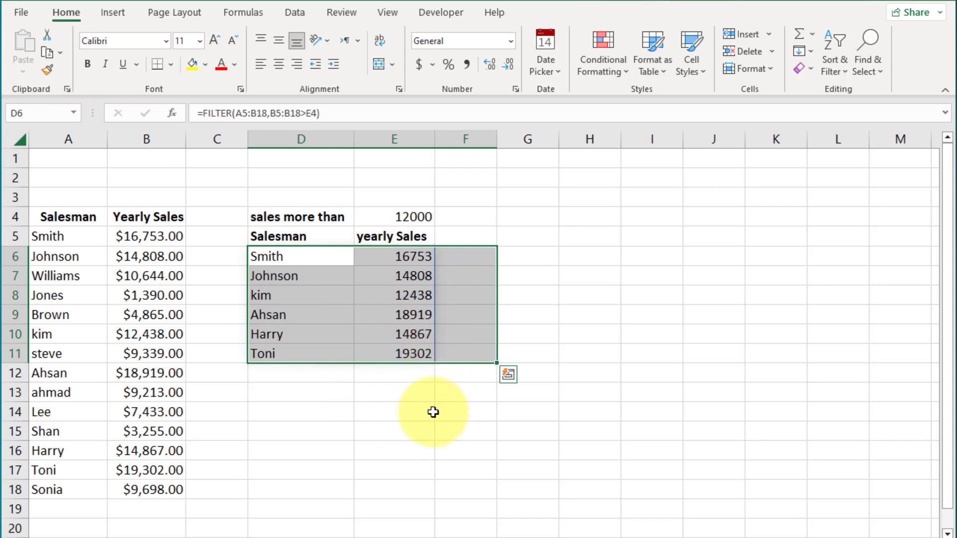
{"action": "left_click", "coordinate": [433, 412]}
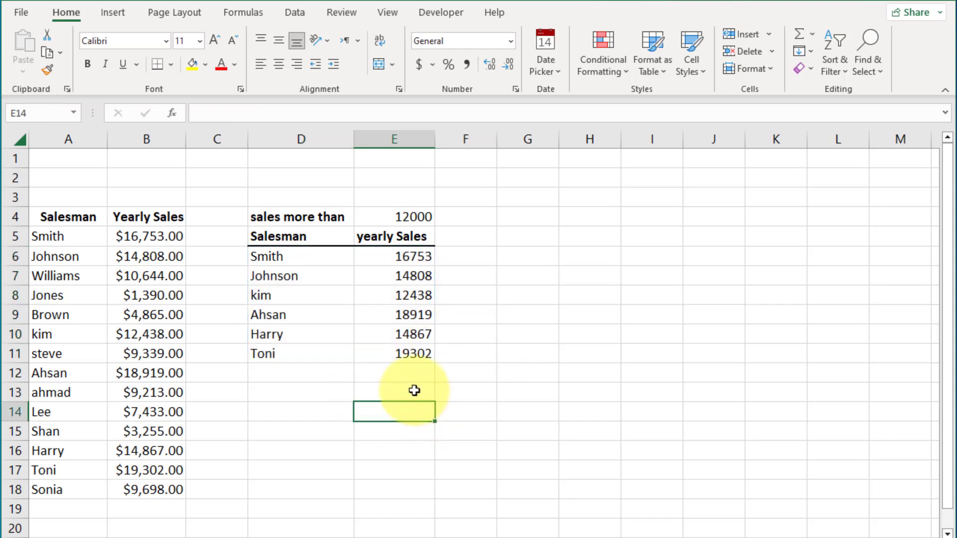
{"action": "left_click", "coordinate": [301, 258]}
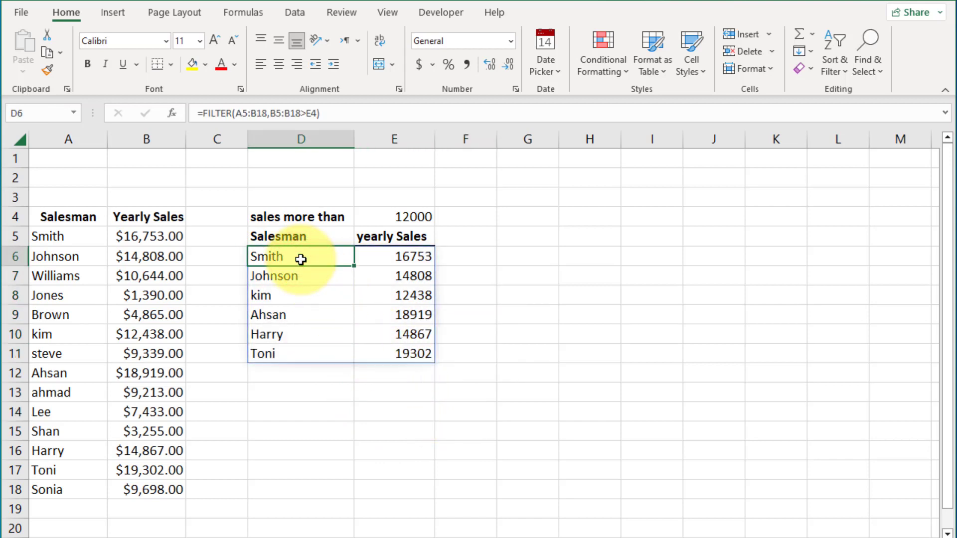
Step: Copy the currency format of cell B7 in the Yearly Sales column onto the range D6:E18 with Format Painter
{"action": "left_click", "coordinate": [145, 277]}
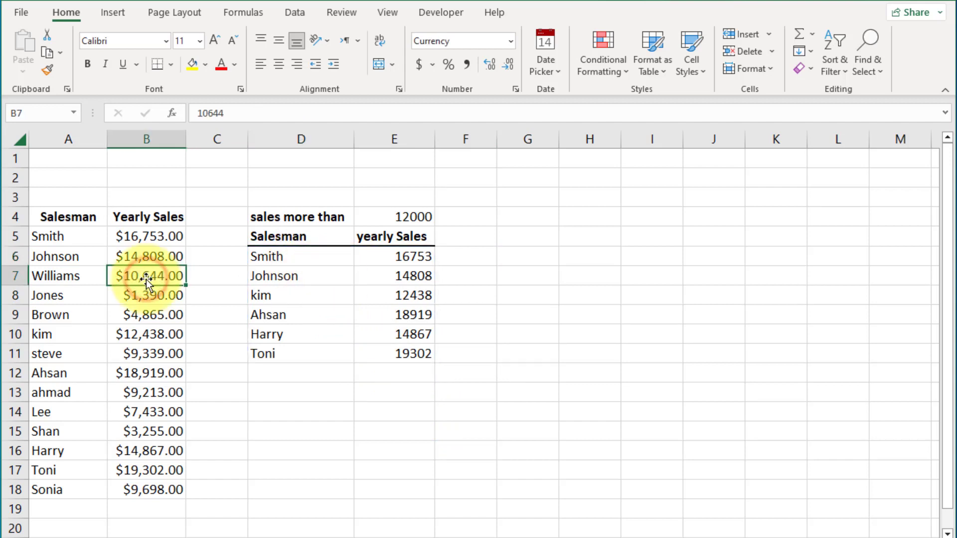
{"action": "left_click", "coordinate": [47, 70]}
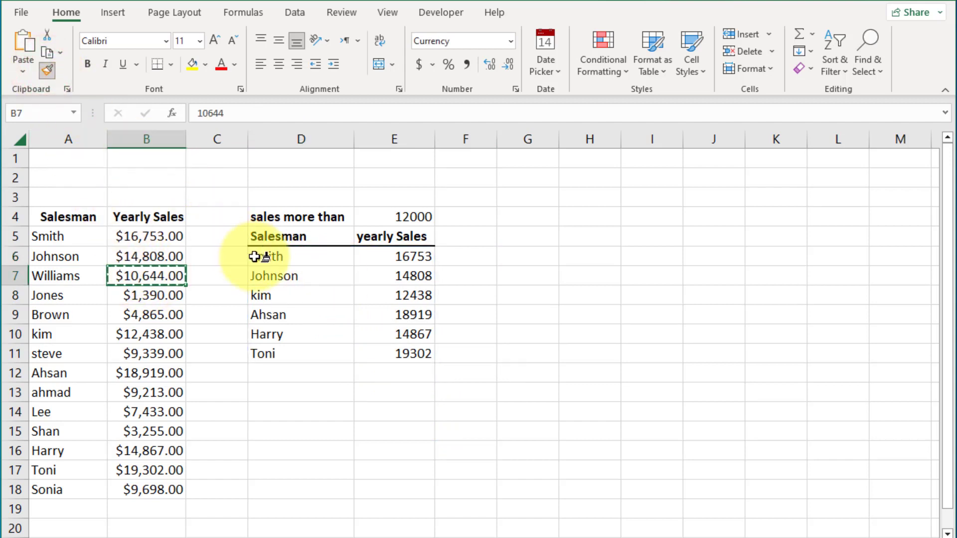
{"action": "mouse_move", "coordinate": [254, 256]}
{"action": "left_mouse_down"}
{"action": "mouse_move", "coordinate": [409, 324]}
{"action": "mouse_move", "coordinate": [423, 483]}
{"action": "left_mouse_up"}
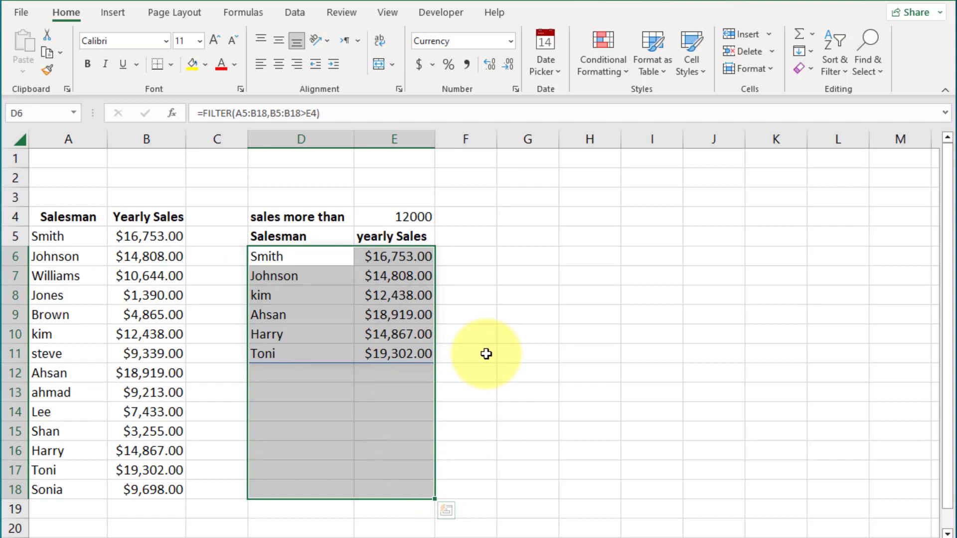
{"action": "left_click", "coordinate": [486, 354]}
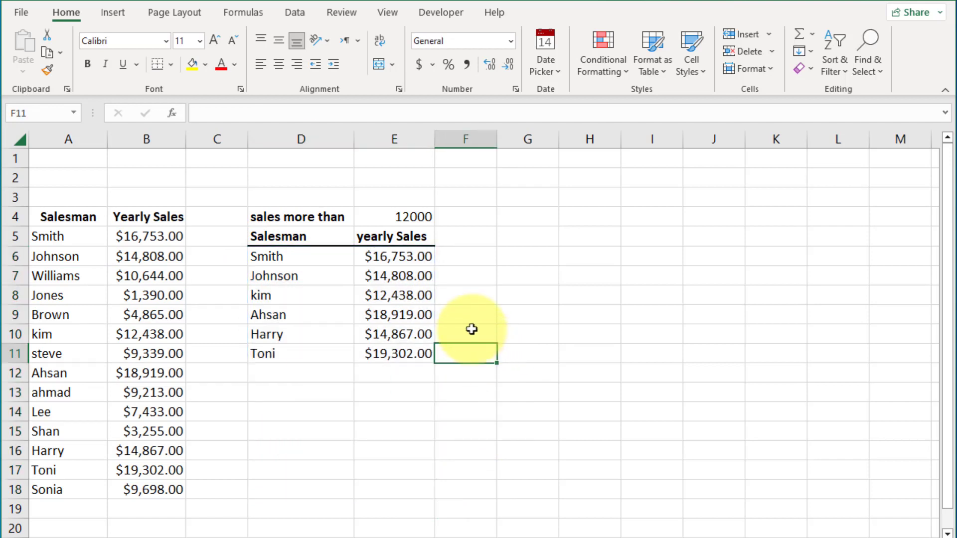
Step: Change the "sales more than" threshold in cell E4 to 3000
{"action": "left_click", "coordinate": [401, 216]}
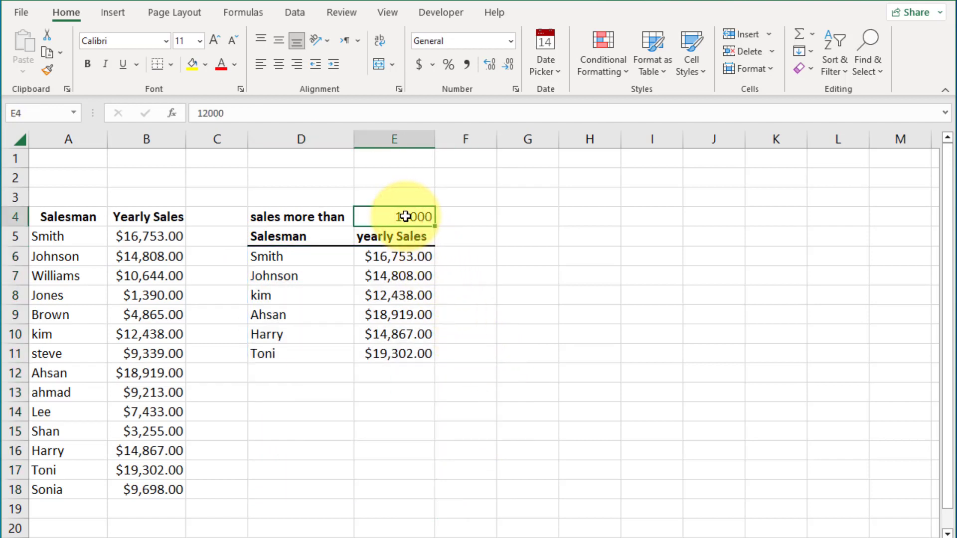
{"action": "type", "text": "3"}
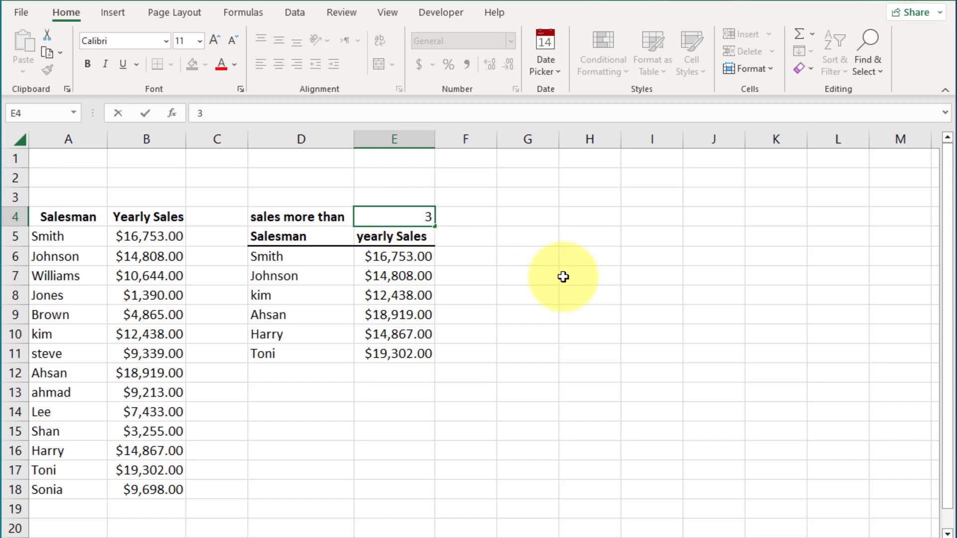
{"action": "type", "text": "000"}
{"action": "key", "text": "Return"}
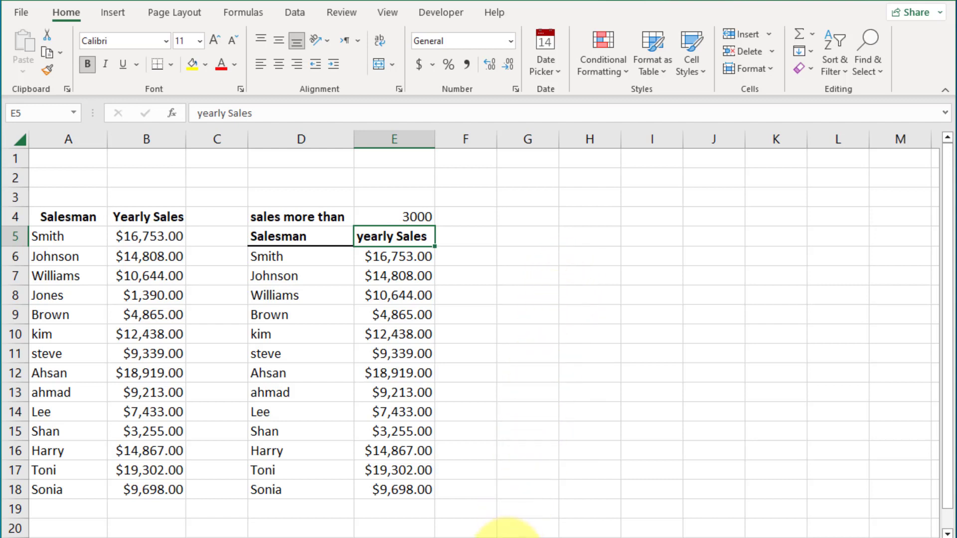
Step: Wrap the FILTER formula in cell D6 in SORT, ordering by column 2 descending: =SORT(FILTER(A5:B18,B5:B18>E4),2,-1)
{"action": "left_click", "coordinate": [321, 267]}
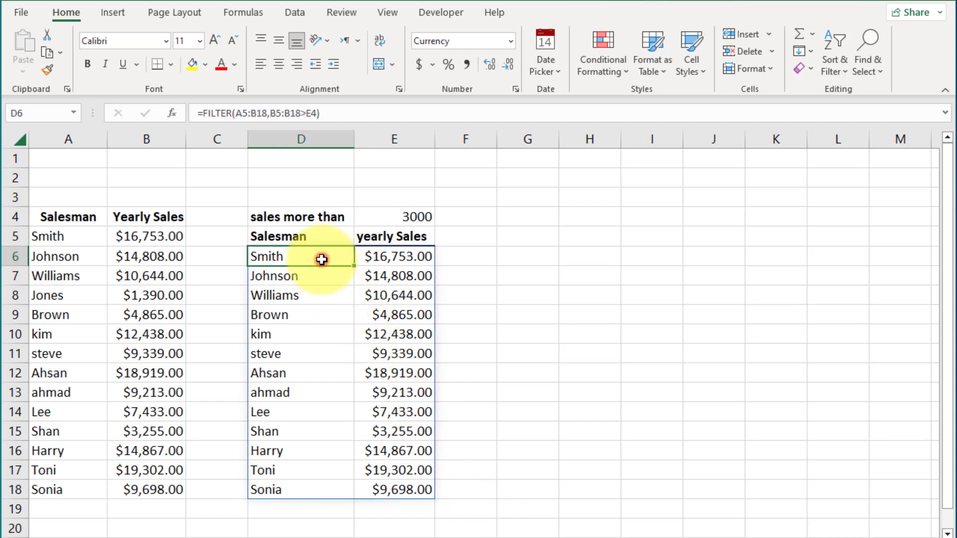
{"action": "left_click", "coordinate": [203, 114]}
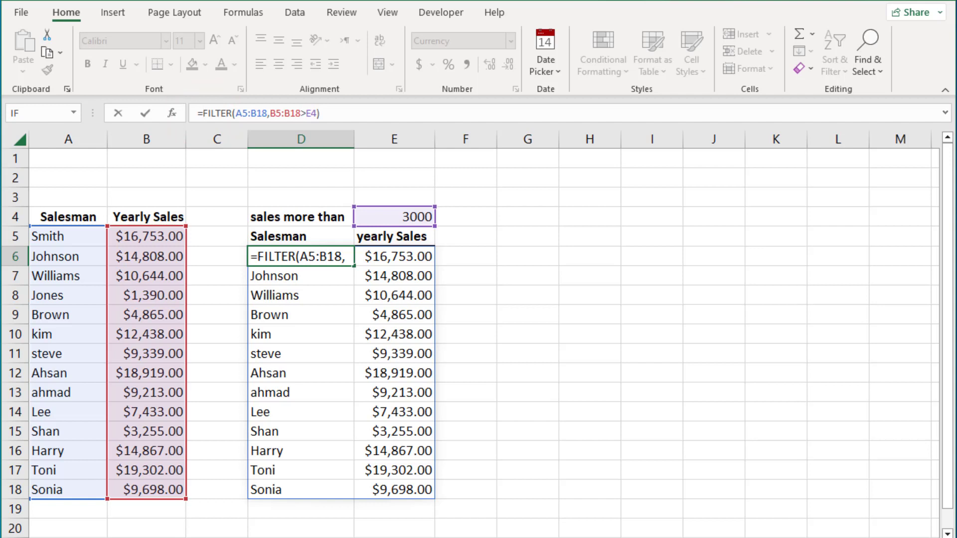
{"action": "type", "text": "sort"}
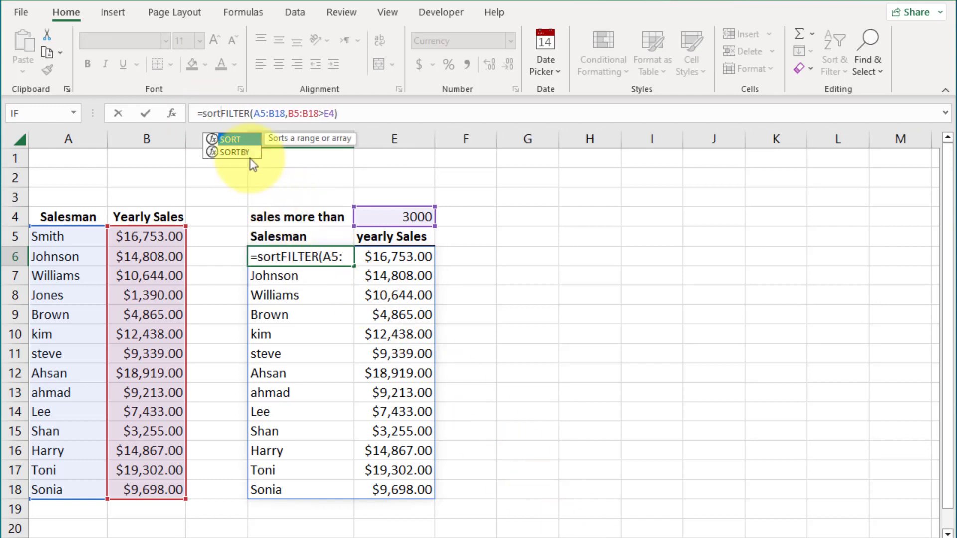
{"action": "double_click", "coordinate": [232, 138]}
{"action": "left_click", "coordinate": [358, 113]}
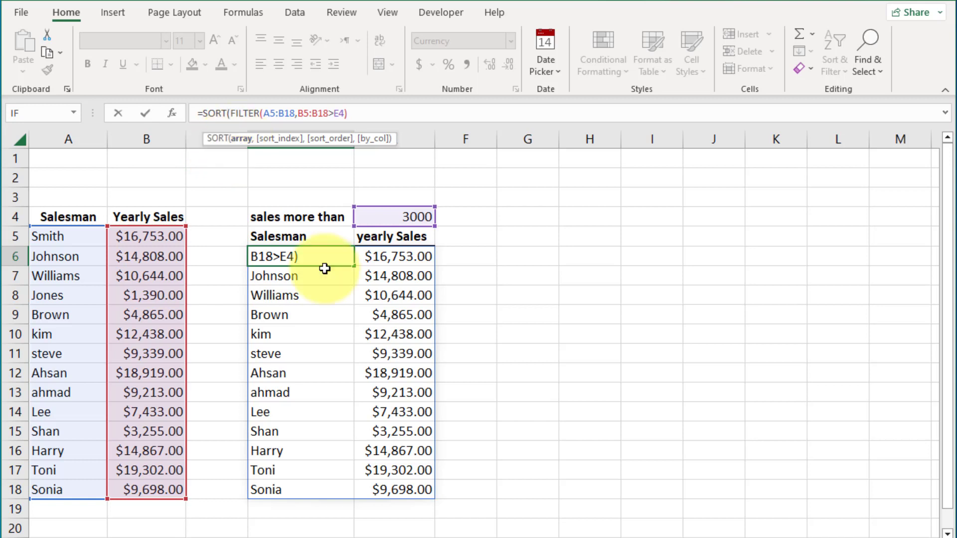
{"action": "type", "text": ","}
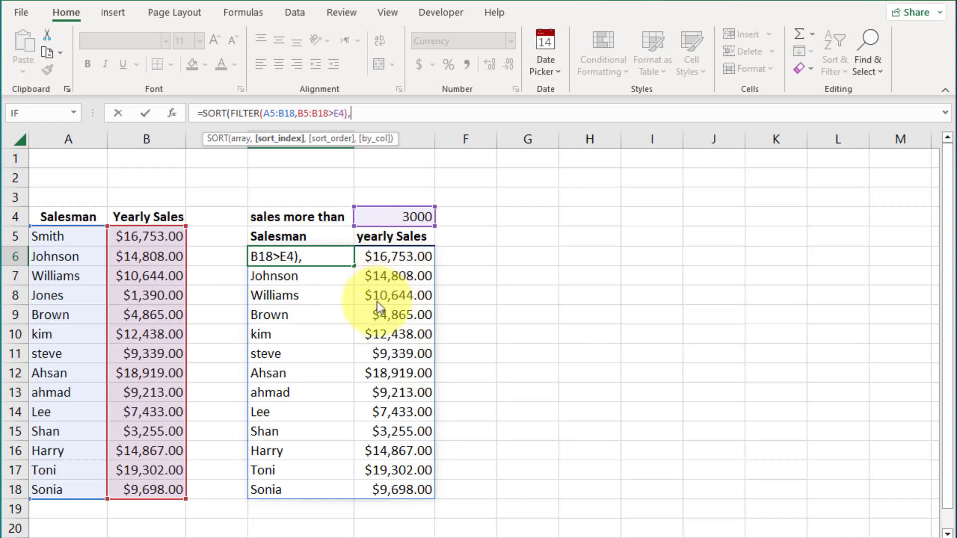
{"action": "key", "text": "alt+Tab"}
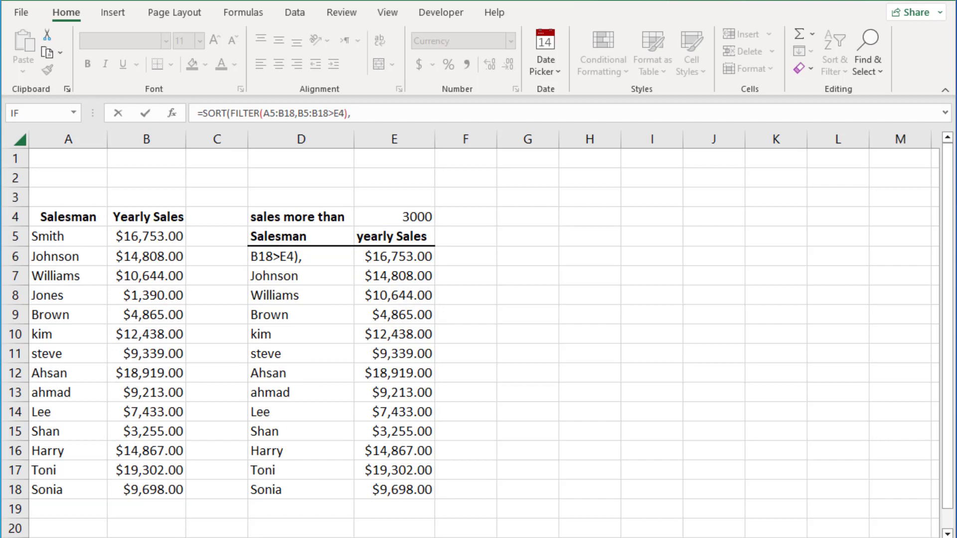
{"action": "key", "text": "alt+Tab"}
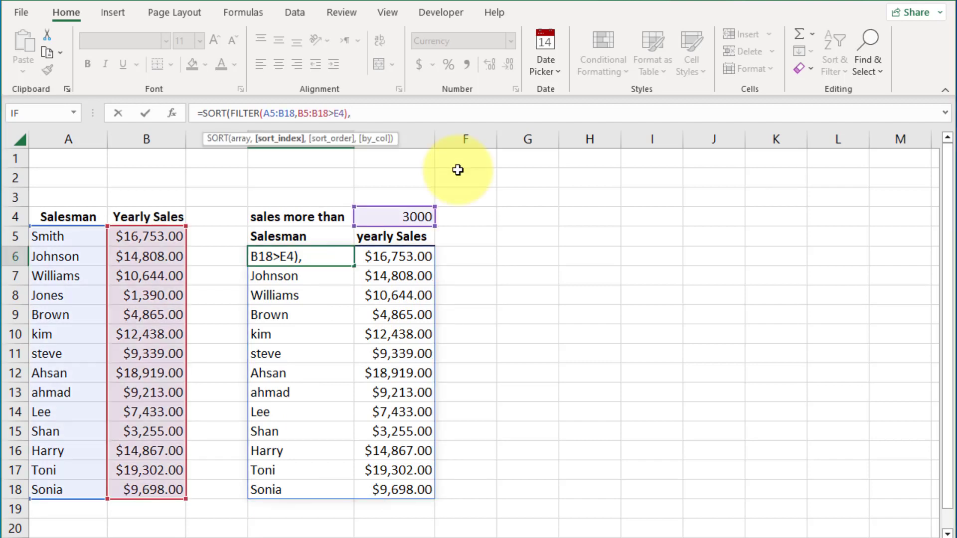
{"action": "type", "text": "2,"}
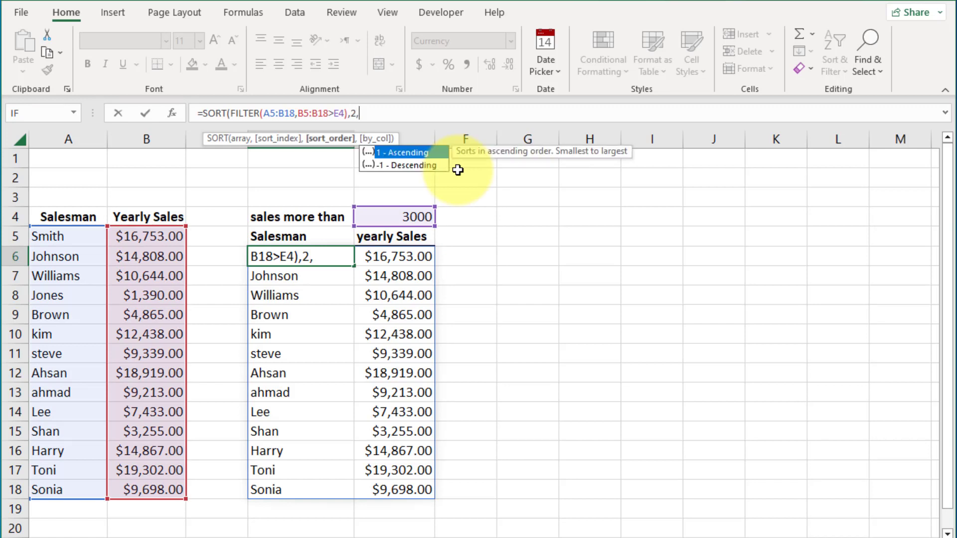
{"action": "left_click", "coordinate": [402, 165]}
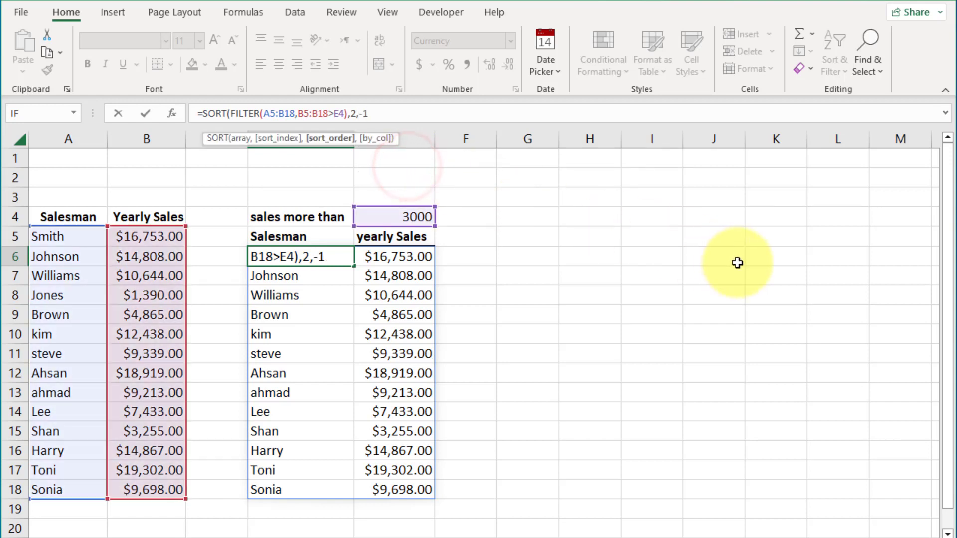
{"action": "type", "text": ")"}
{"action": "key", "text": "Return"}
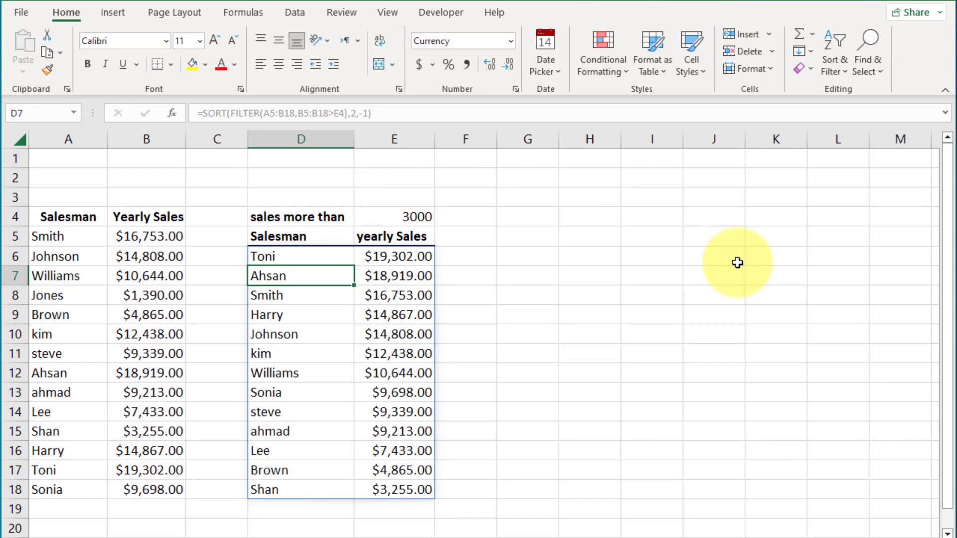
{"action": "left_click_drag", "start_coordinate": [389, 256], "coordinate": [436, 491]}
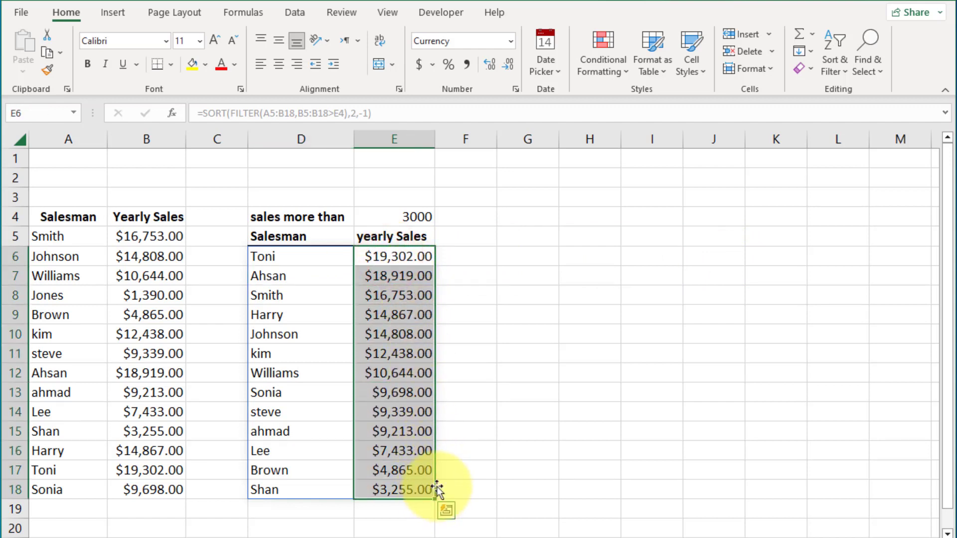
{"action": "left_click", "coordinate": [512, 306]}
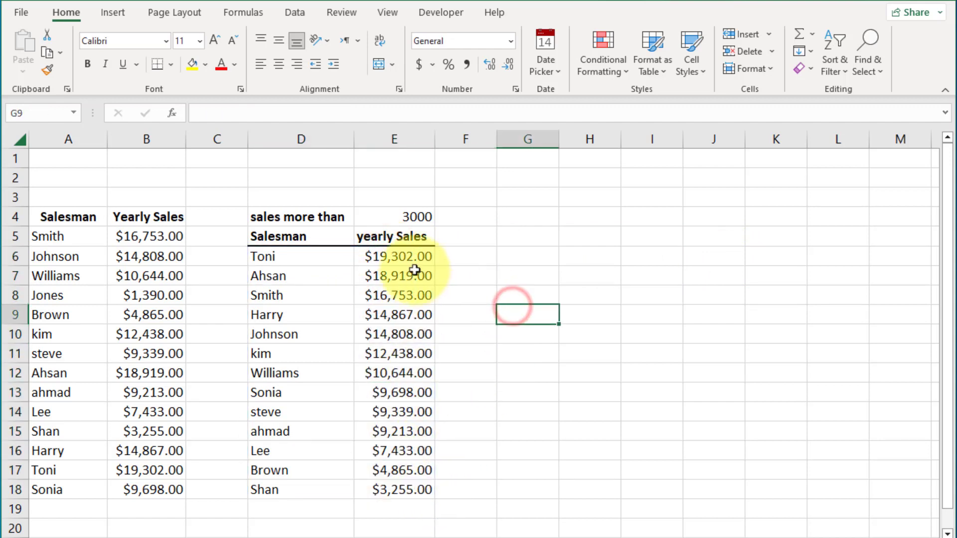
{"action": "left_click", "coordinate": [387, 259]}
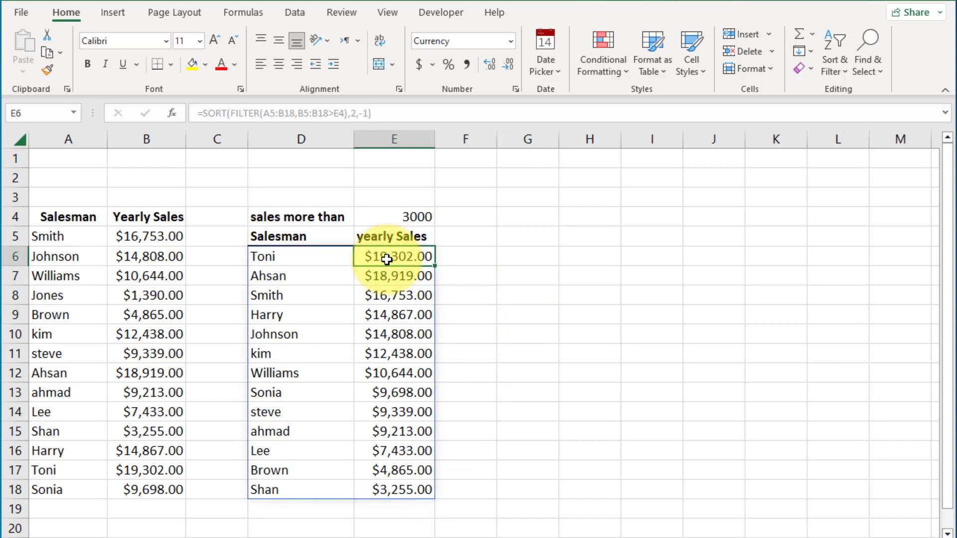
Step: Change the yearly sales amount in cell B10 of the source table to 15000
{"action": "left_click", "coordinate": [139, 335]}
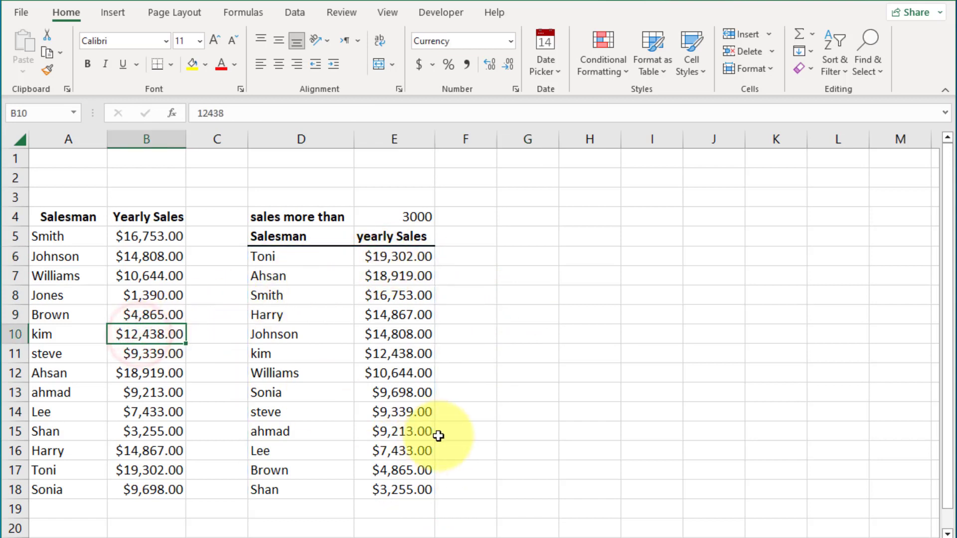
{"action": "type", "text": "15000"}
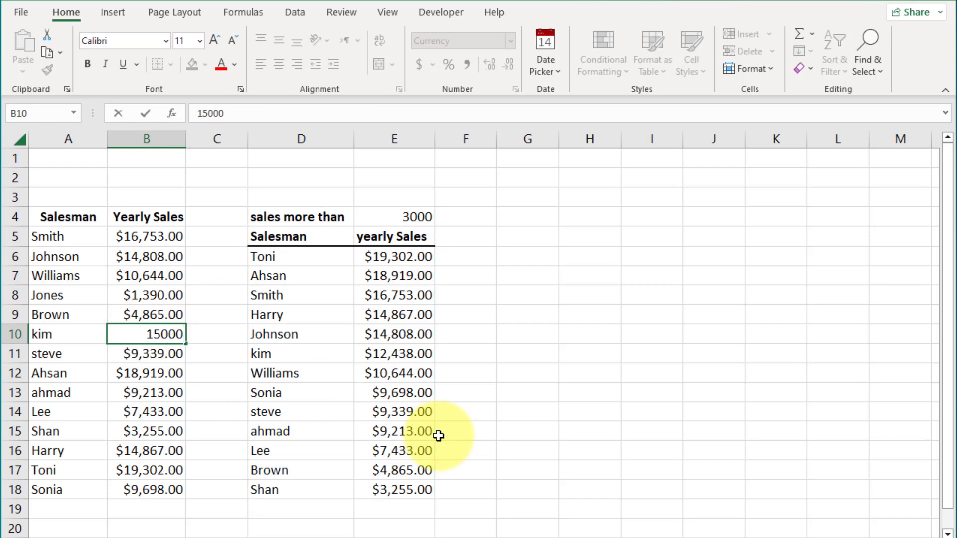
{"action": "key", "text": "Return"}
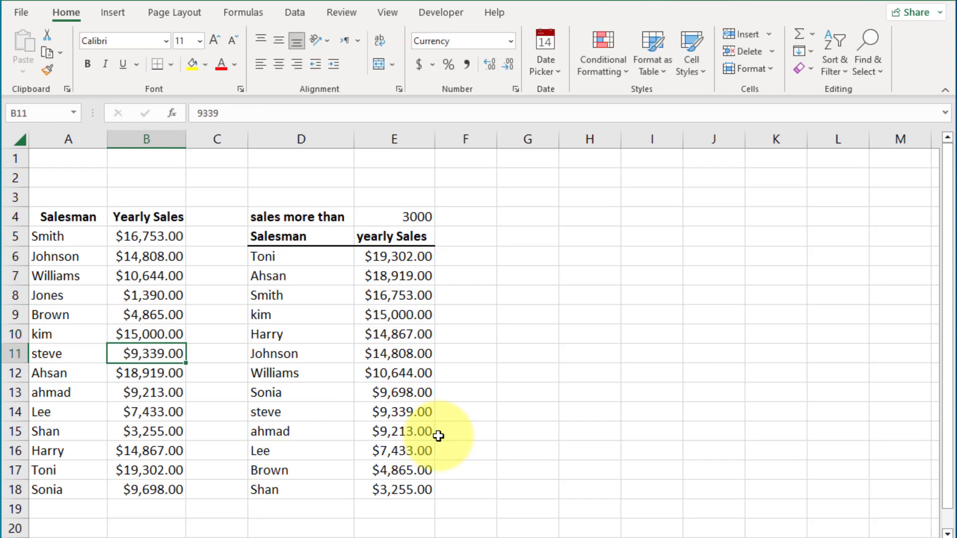
{"action": "left_click", "coordinate": [143, 334]}
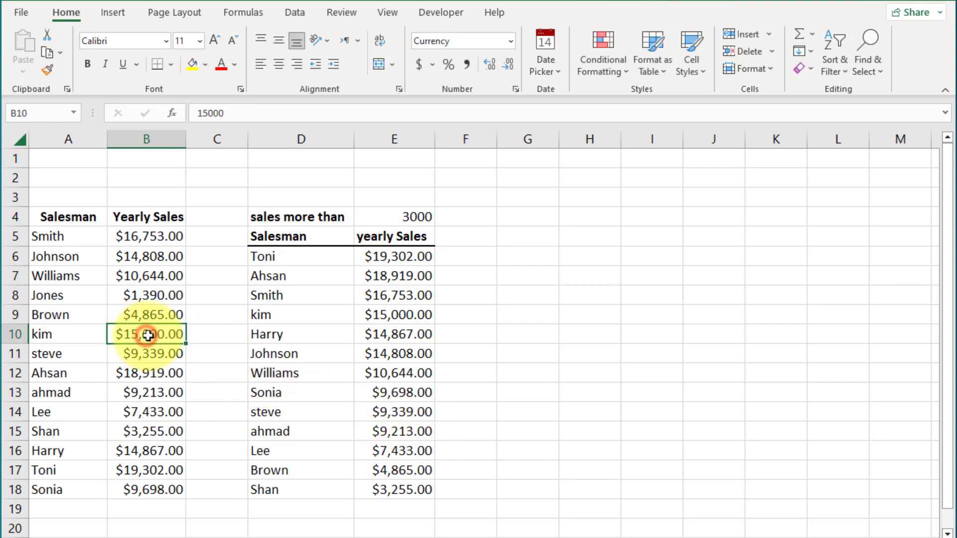
{"action": "left_click", "coordinate": [379, 315]}
{"action": "left_click", "coordinate": [130, 334]}
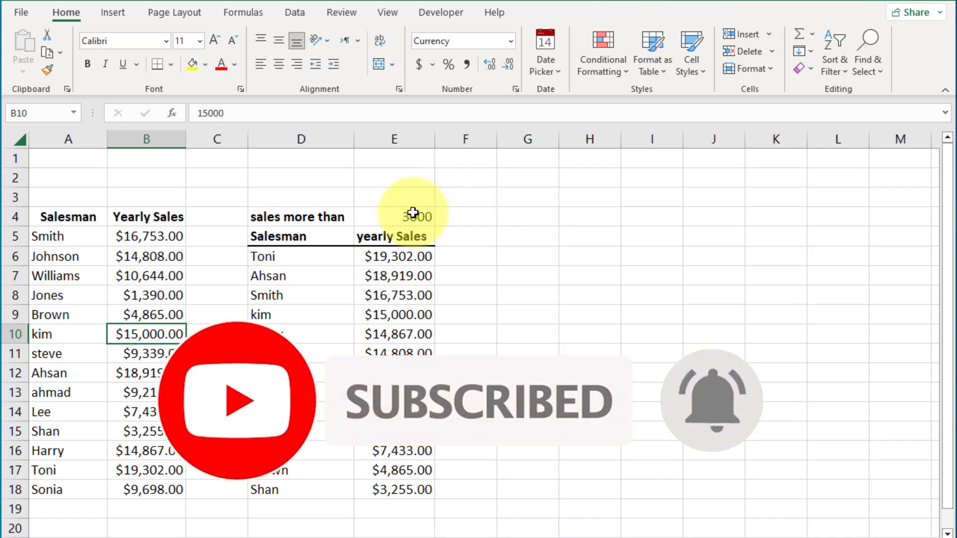
Step: Change the "sales more than" threshold in cell E4 to 8000
{"action": "left_click", "coordinate": [413, 213]}
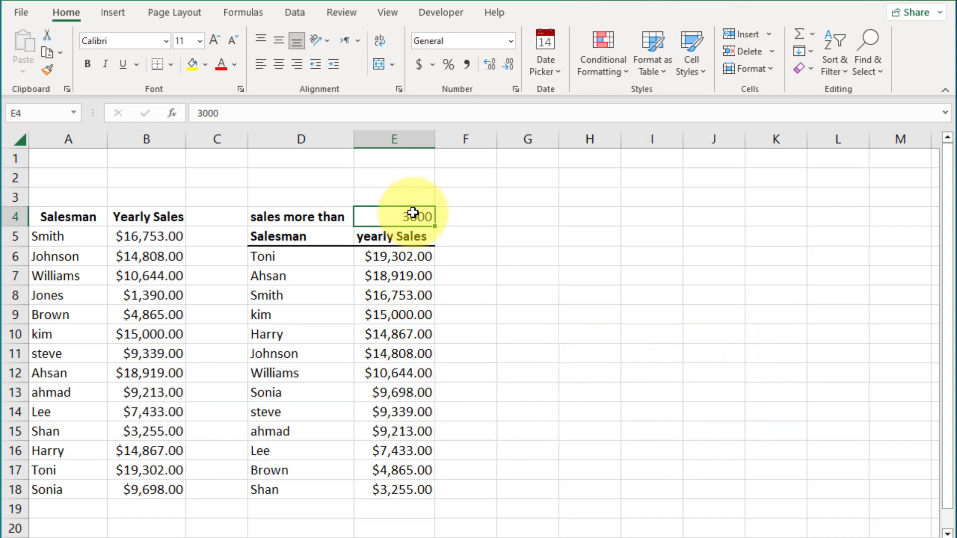
{"action": "type", "text": "8000"}
{"action": "key", "text": "Return"}
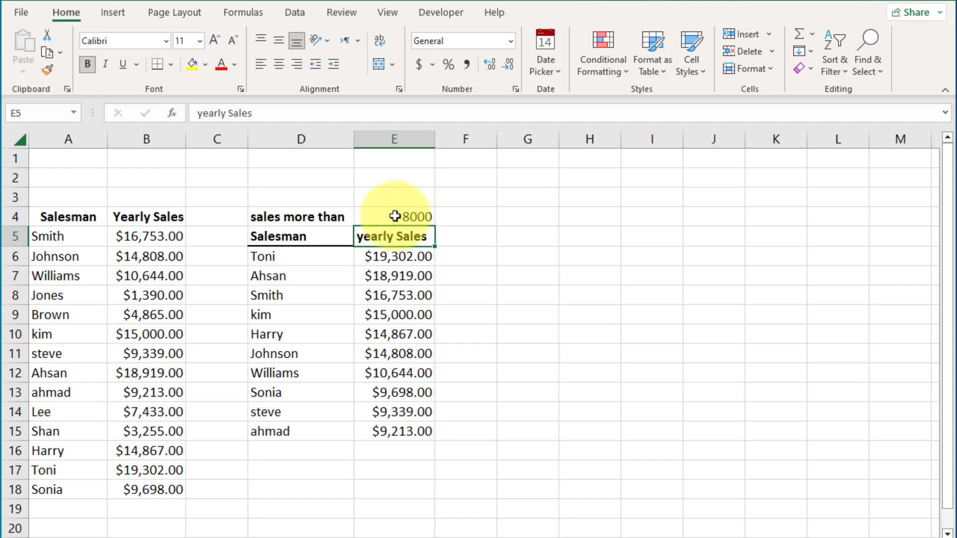
Step: Set the "sales more than" threshold in cell E4 to 15000
{"action": "left_click", "coordinate": [393, 216]}
{"action": "type", "text": "1"}
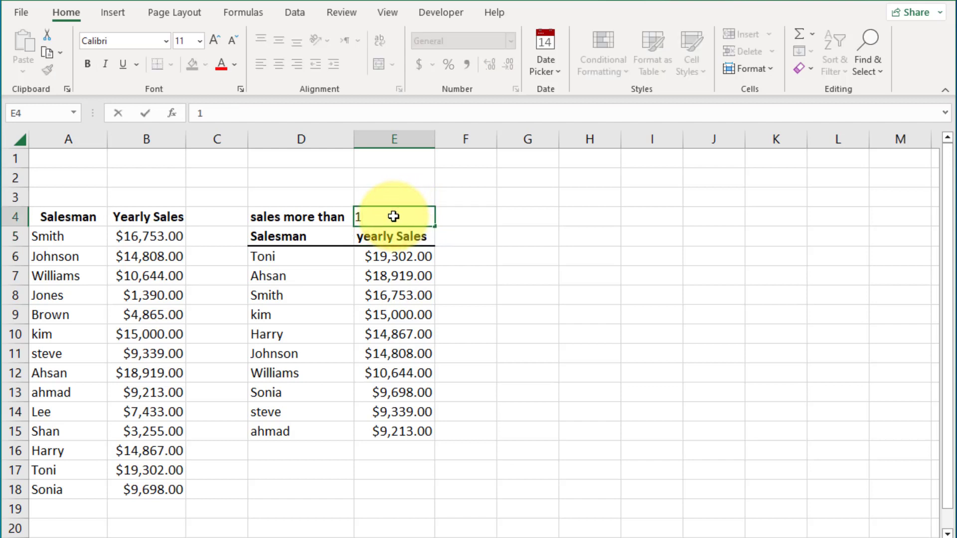
{"action": "type", "text": "5000"}
{"action": "key", "text": "Return"}
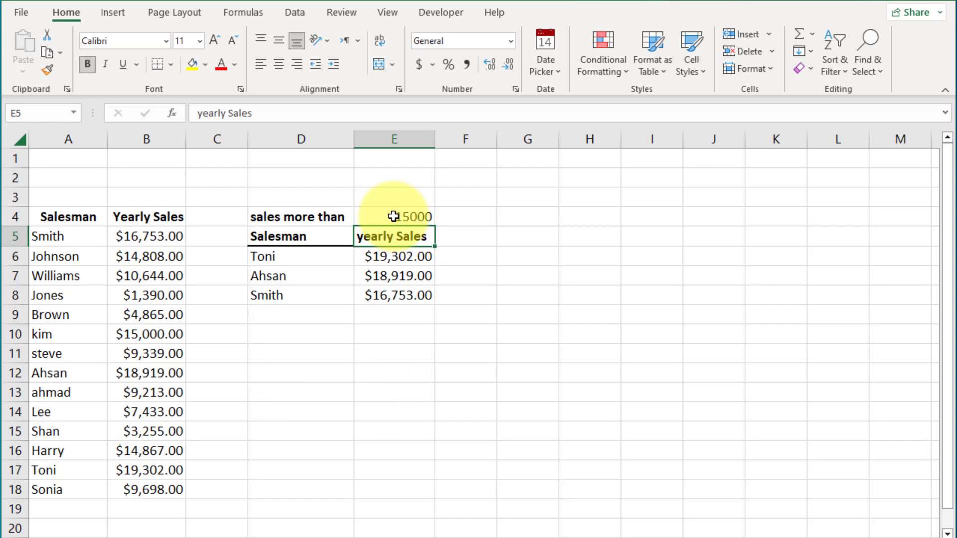